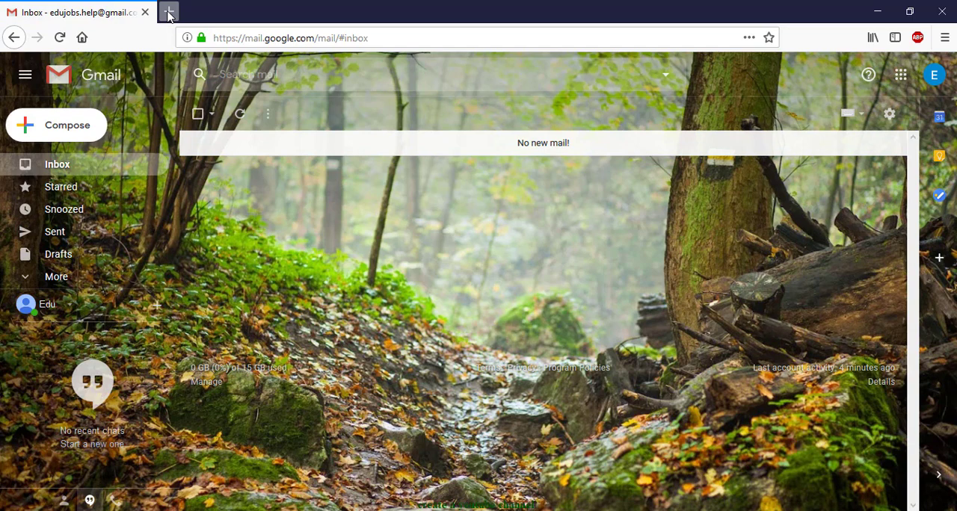
Step: Open youtube.com in a new browser tab
{"action": "left_click", "coordinate": [169, 12]}
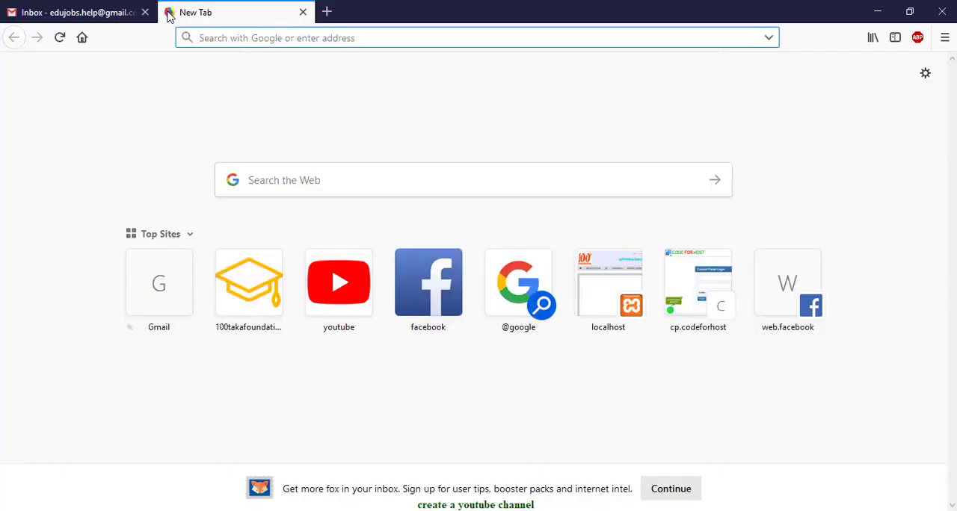
{"action": "type", "text": "youtube.com/"}
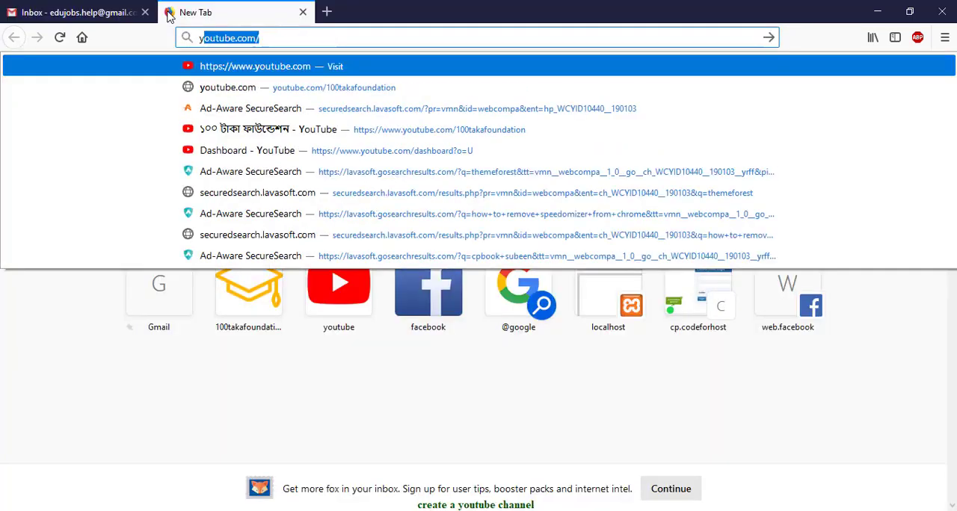
{"action": "key", "text": "Return"}
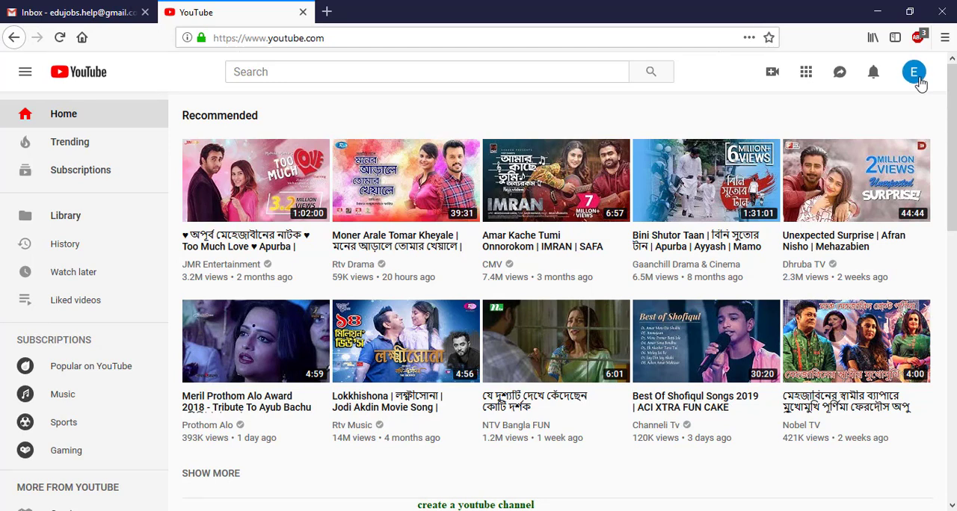
Step: Create a YouTube channel for the signed-in account, using the prefilled name Edu Jobs
{"action": "left_click", "coordinate": [914, 72]}
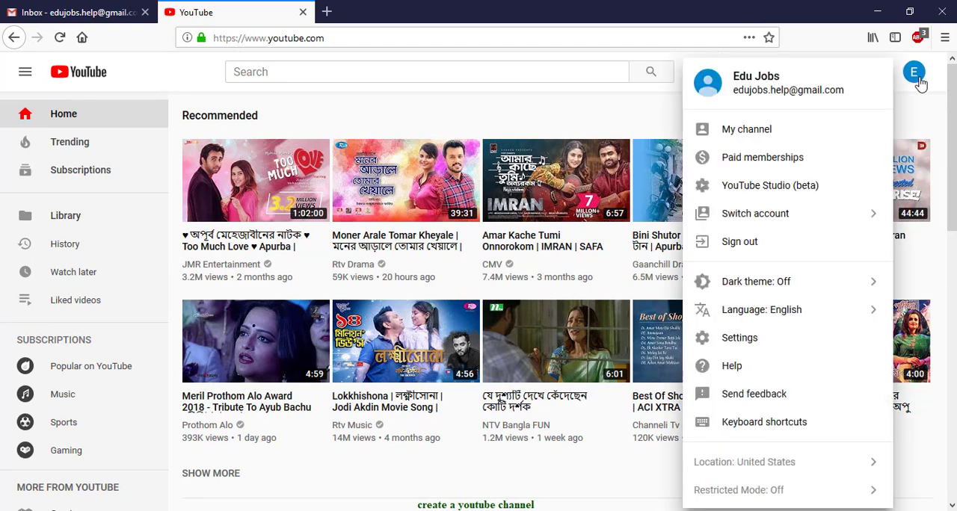
{"action": "left_click", "coordinate": [783, 140]}
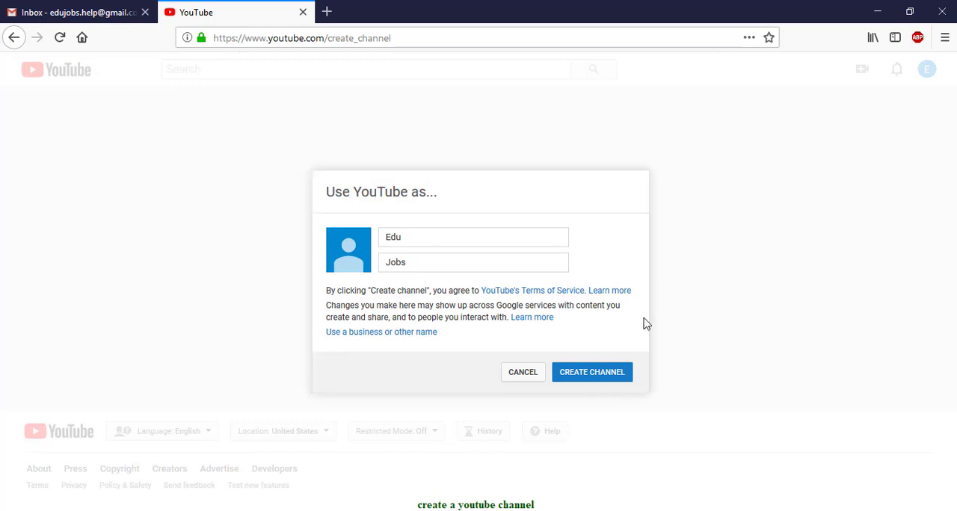
{"action": "left_click", "coordinate": [611, 381]}
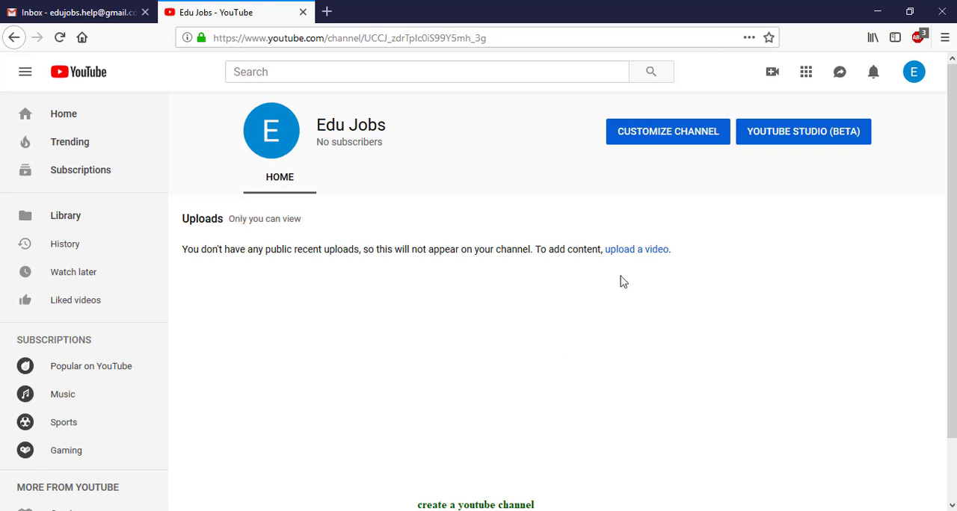
Step: Start customizing the channel, save the copied Bengali text as its channel description, and expand it to full length
{"action": "left_click", "coordinate": [681, 144]}
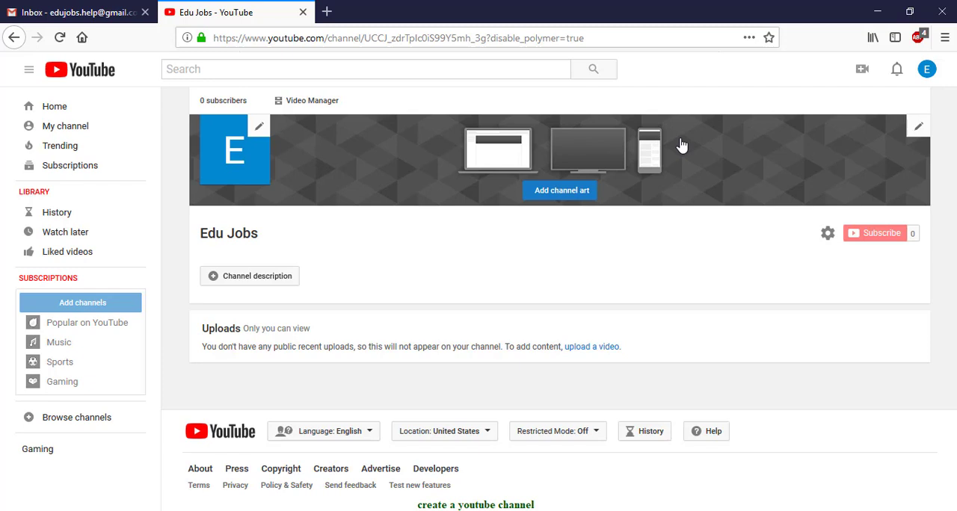
{"action": "left_click", "coordinate": [288, 286]}
{"action": "key", "text": "ctrl+v"}
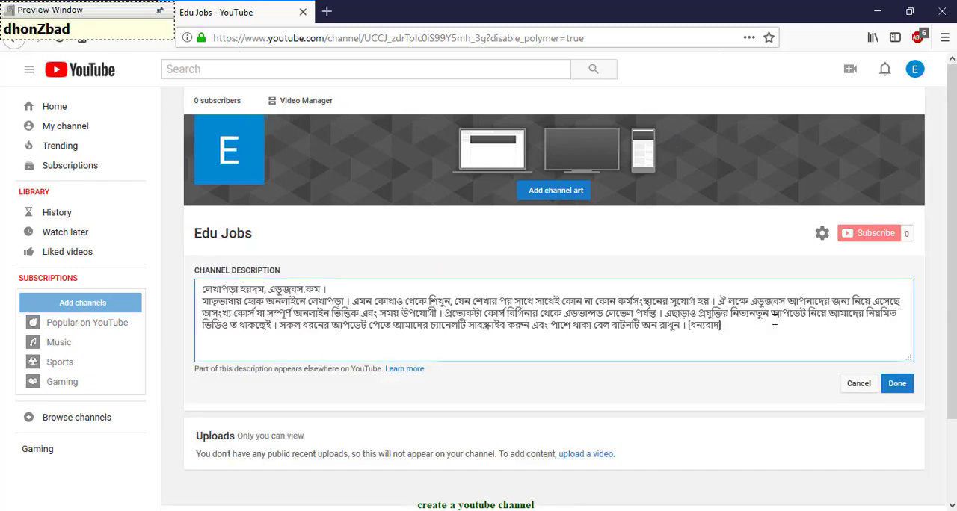
{"action": "left_click", "coordinate": [898, 390]}
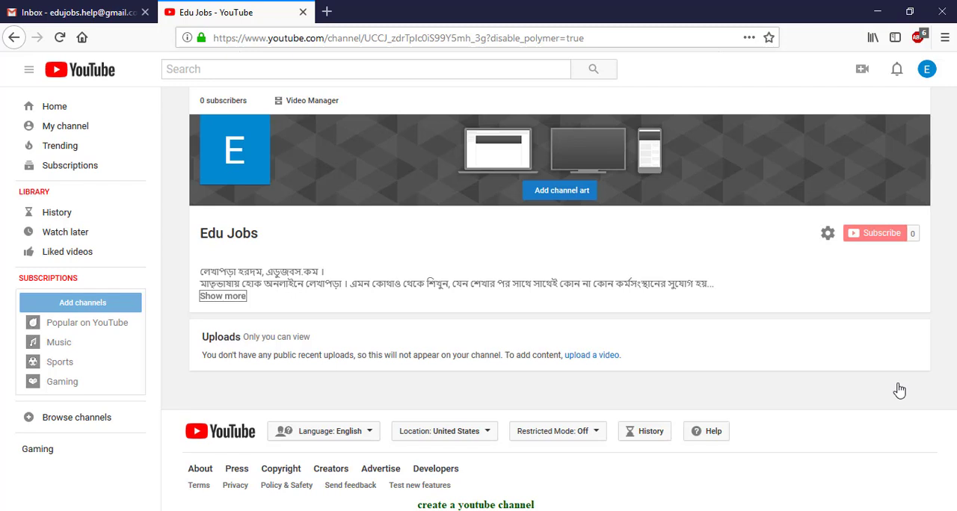
{"action": "key", "text": "Return"}
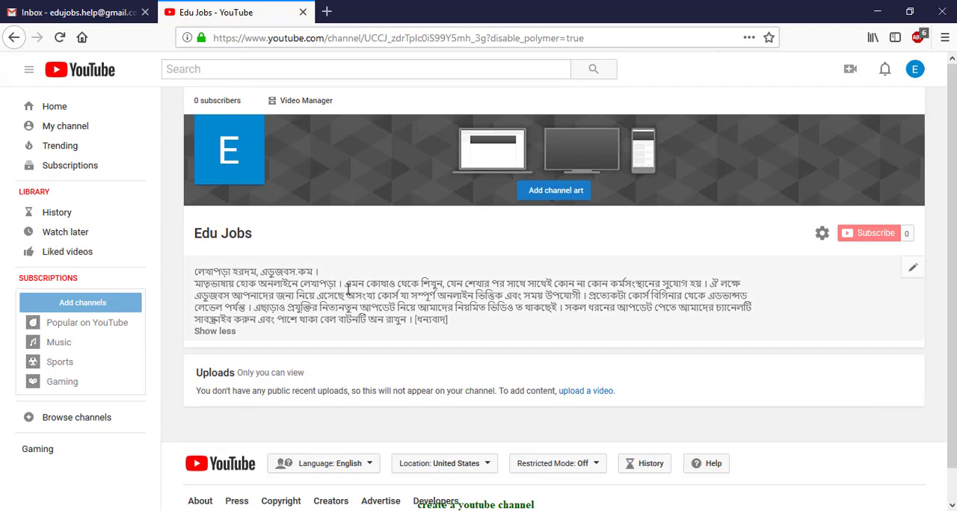
{"action": "left_click", "coordinate": [216, 332]}
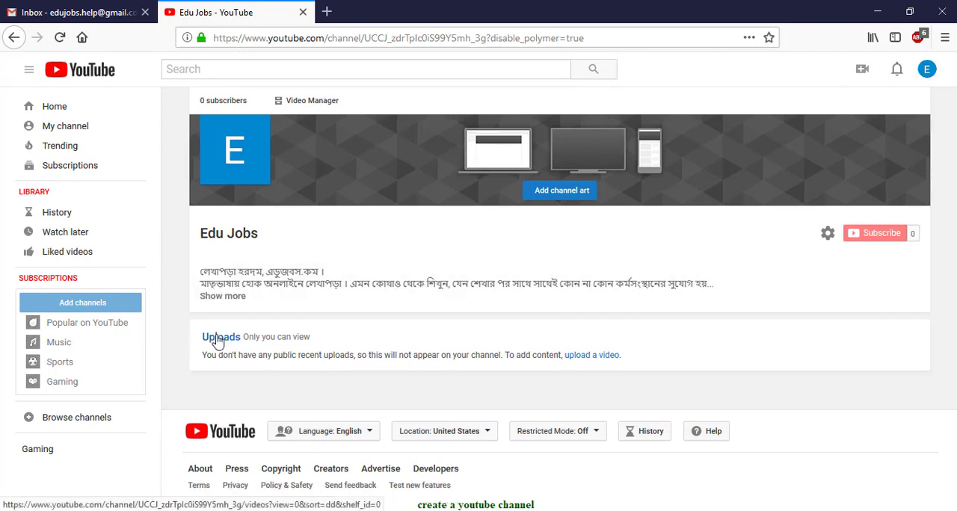
{"action": "left_click", "coordinate": [225, 296]}
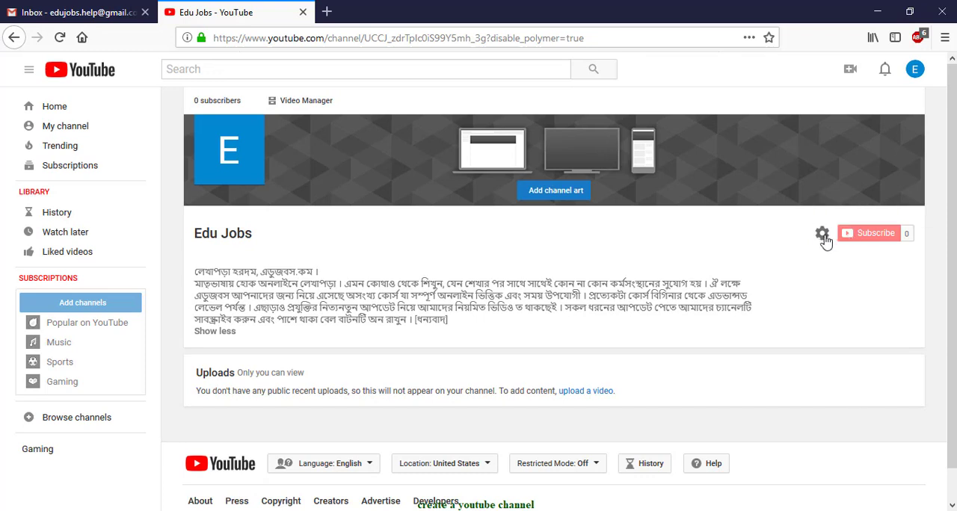
Step: Edit the channel icon through the Google profile and upload EduJobs.png from the Desktop as the new photo
{"action": "mouse_move", "coordinate": [263, 124]}
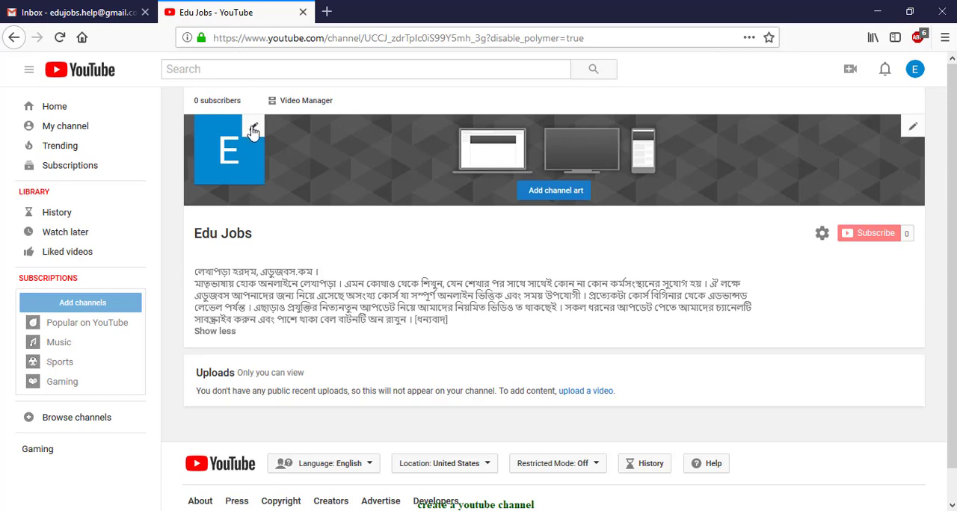
{"action": "left_click", "coordinate": [254, 130]}
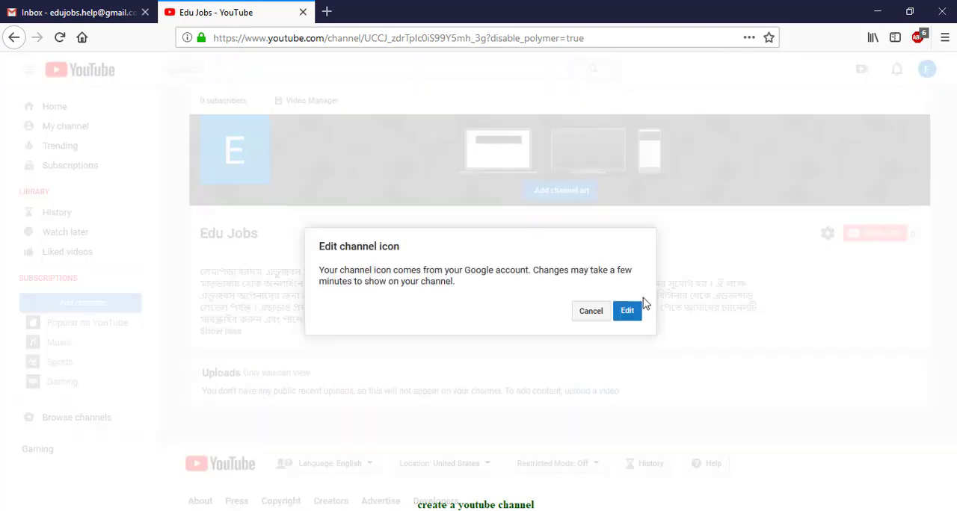
{"action": "left_click", "coordinate": [626, 311]}
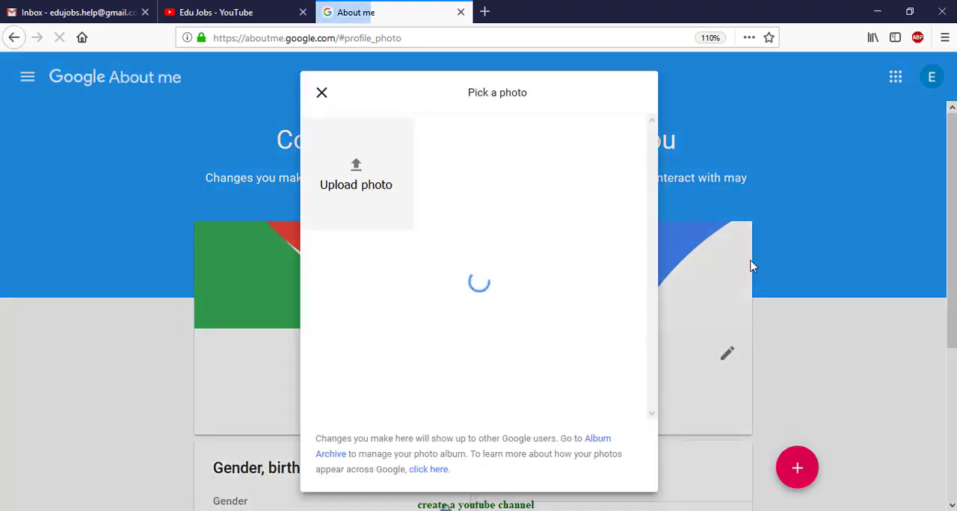
{"action": "left_click", "coordinate": [378, 172]}
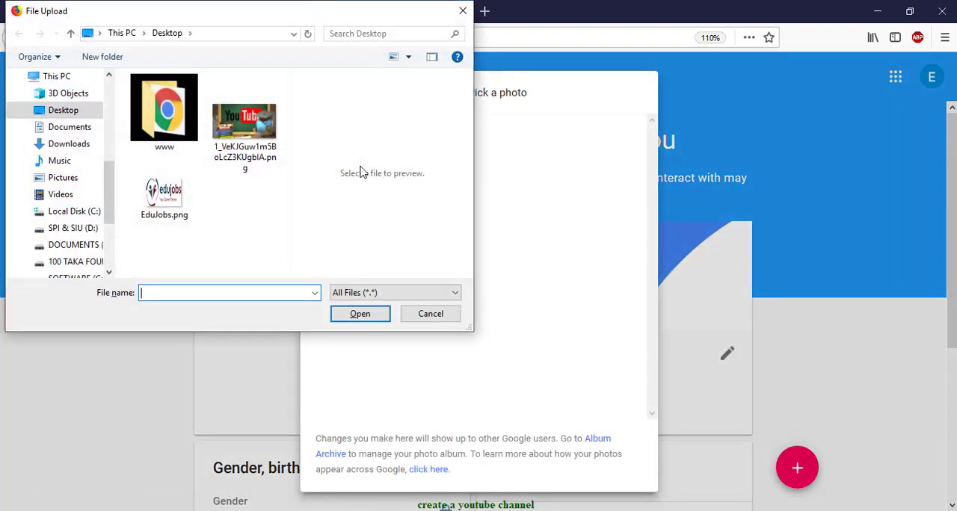
{"action": "double_click", "coordinate": [182, 207]}
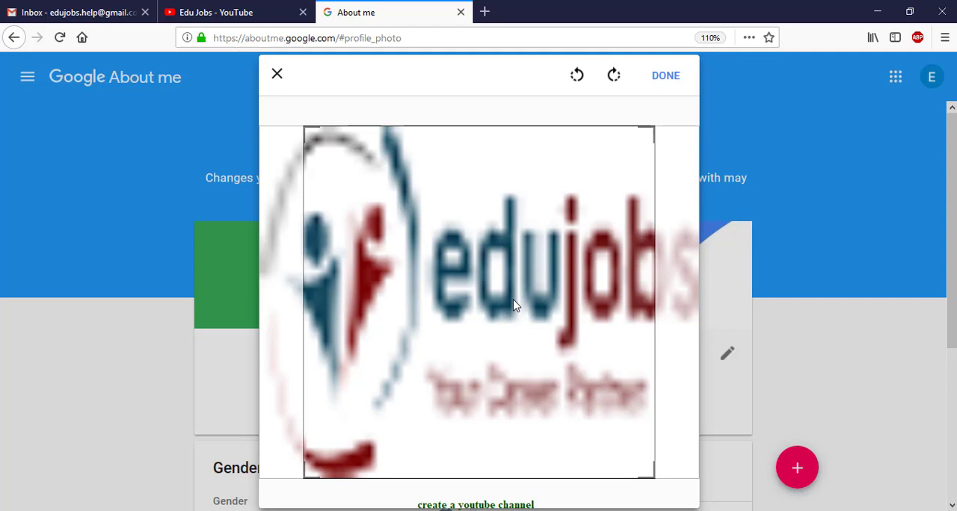
Step: Crop the profile photo to a smaller square around the edujobs wordmark and apply it
{"action": "left_click_drag", "start_coordinate": [515, 305], "coordinate": [474, 307]}
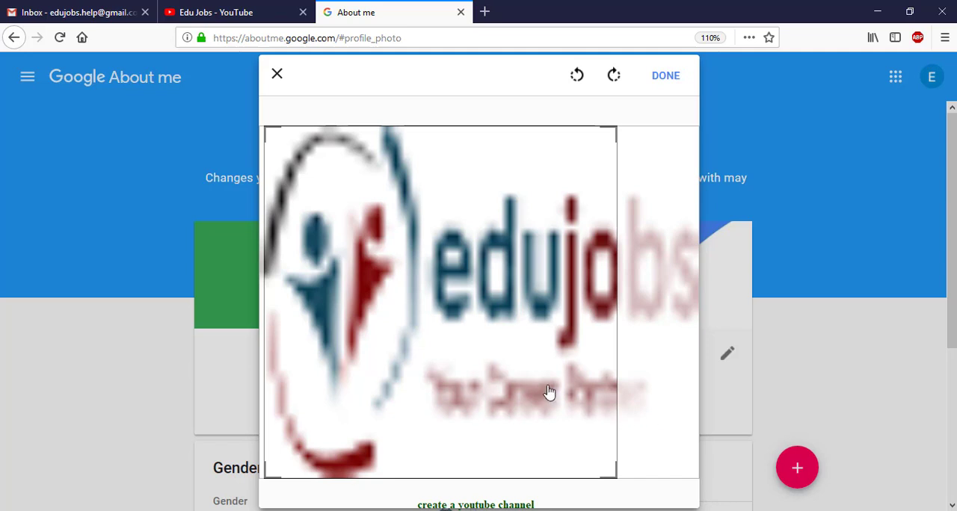
{"action": "left_click_drag", "start_coordinate": [553, 393], "coordinate": [671, 368]}
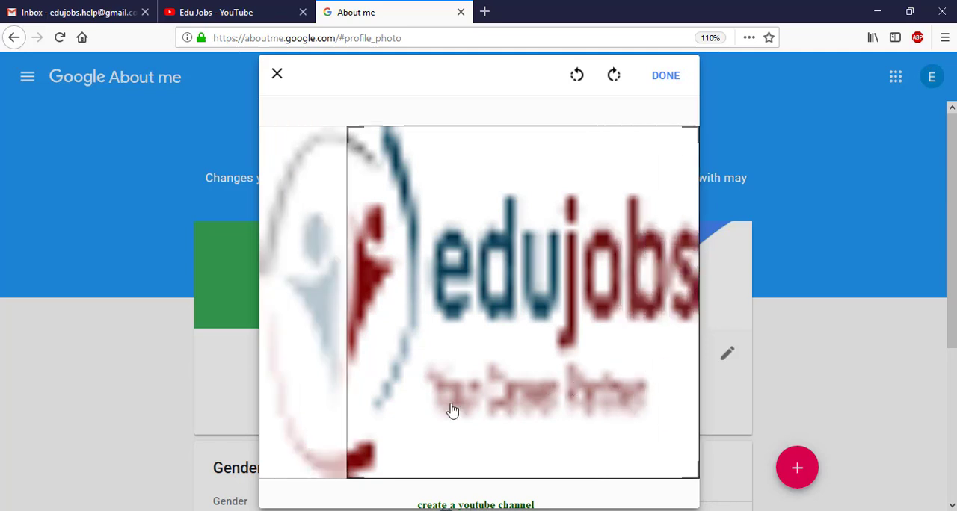
{"action": "left_click_drag", "start_coordinate": [352, 483], "coordinate": [463, 423]}
{"action": "left_click_drag", "start_coordinate": [504, 331], "coordinate": [401, 430]}
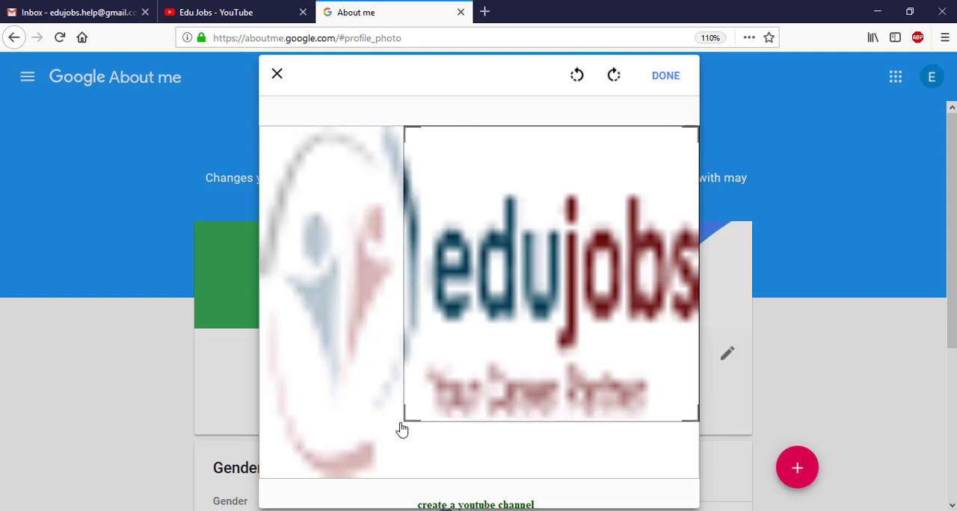
{"action": "left_click", "coordinate": [665, 78]}
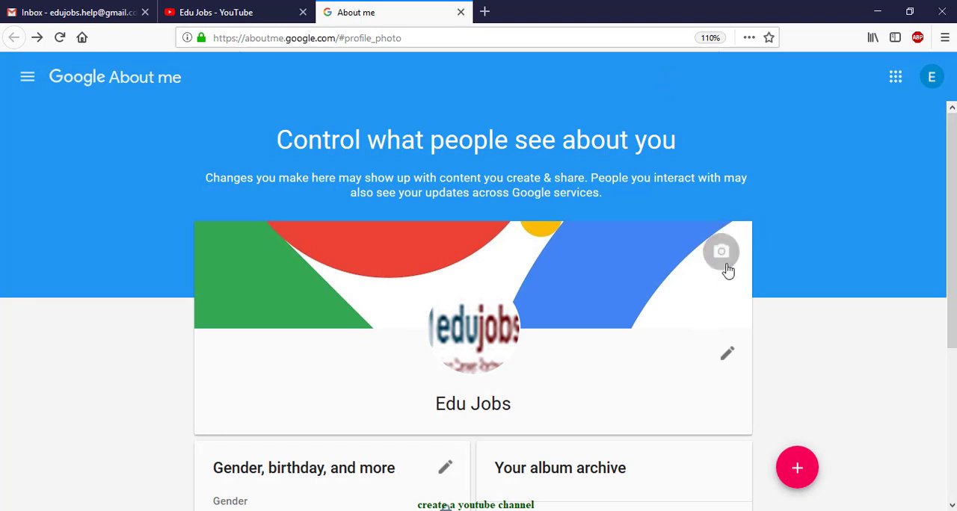
Step: Upload the YouTube chalkboard picture as the Google profile's cover photo and save the profile changes
{"action": "left_click", "coordinate": [723, 254]}
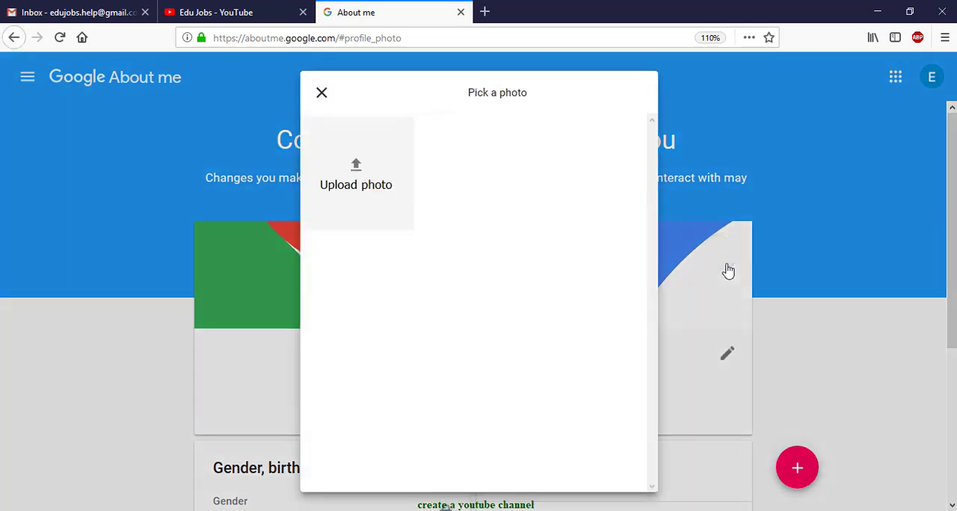
{"action": "left_click", "coordinate": [367, 180]}
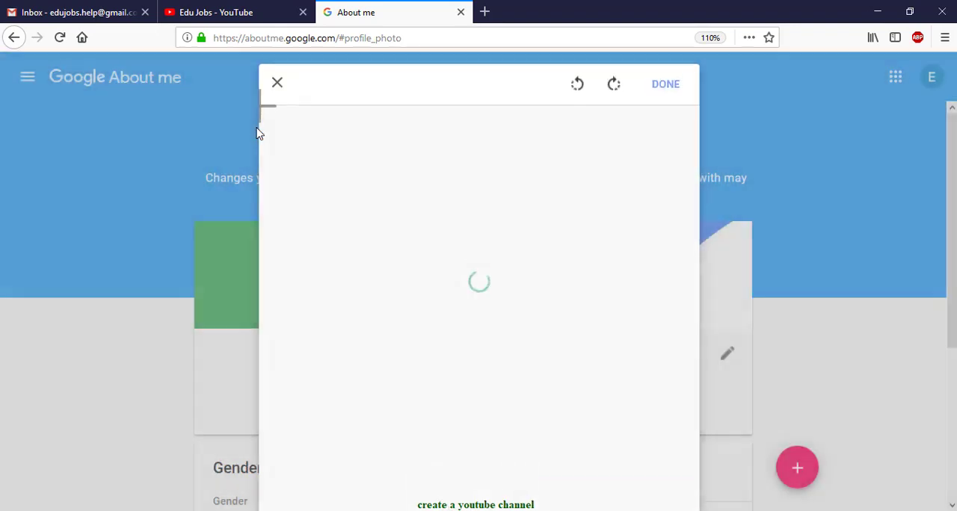
{"action": "left_click", "coordinate": [665, 78]}
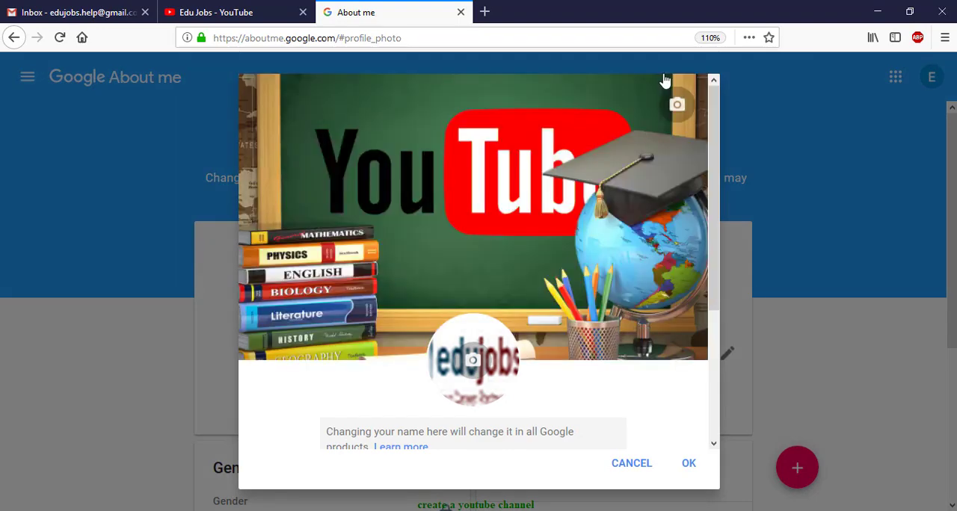
{"action": "left_click", "coordinate": [685, 464]}
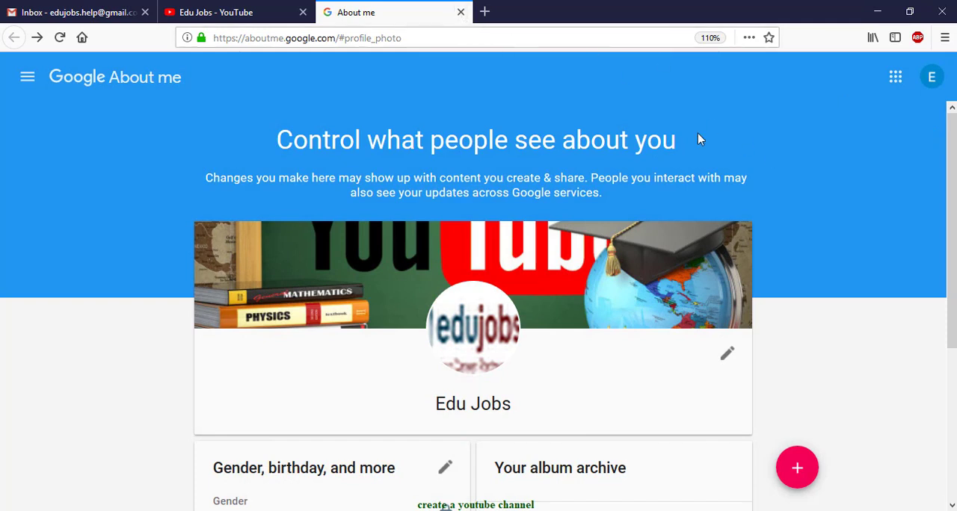
Step: Reload the YouTube channel page and set youtube.png from the Desktop as its channel art
{"action": "left_click", "coordinate": [209, 7]}
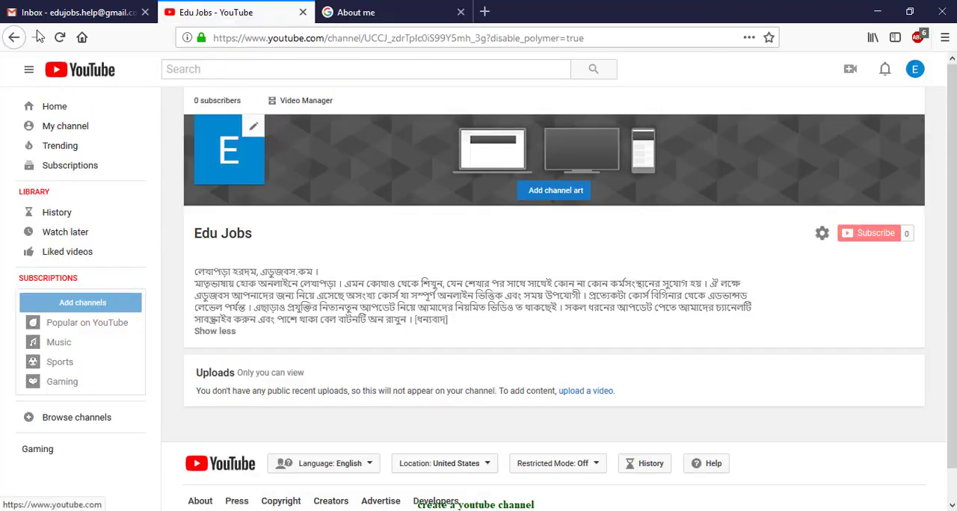
{"action": "left_click", "coordinate": [60, 37]}
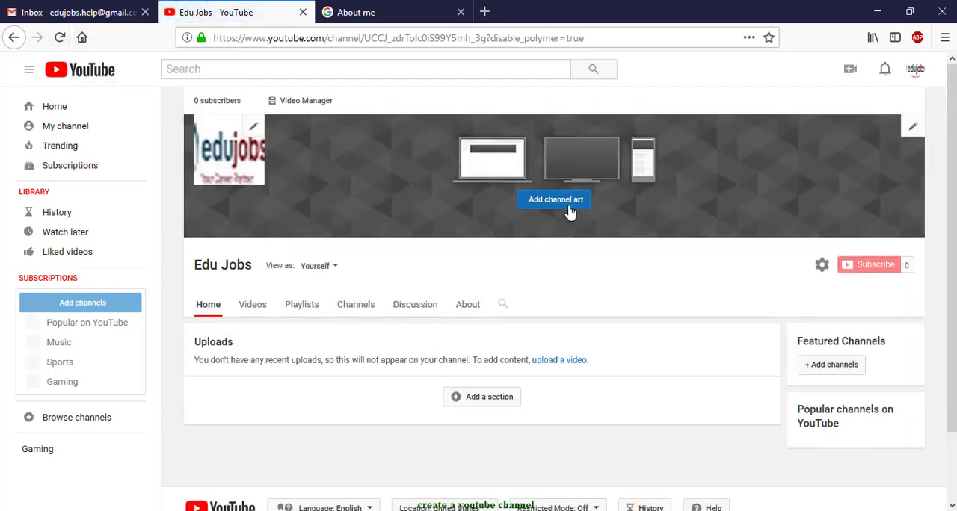
{"action": "left_click", "coordinate": [580, 205]}
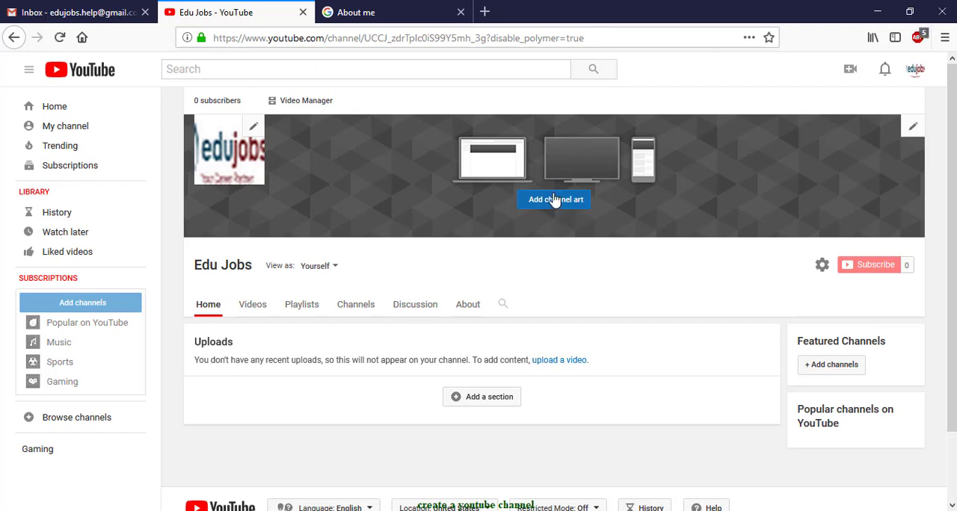
{"action": "left_click", "coordinate": [554, 199]}
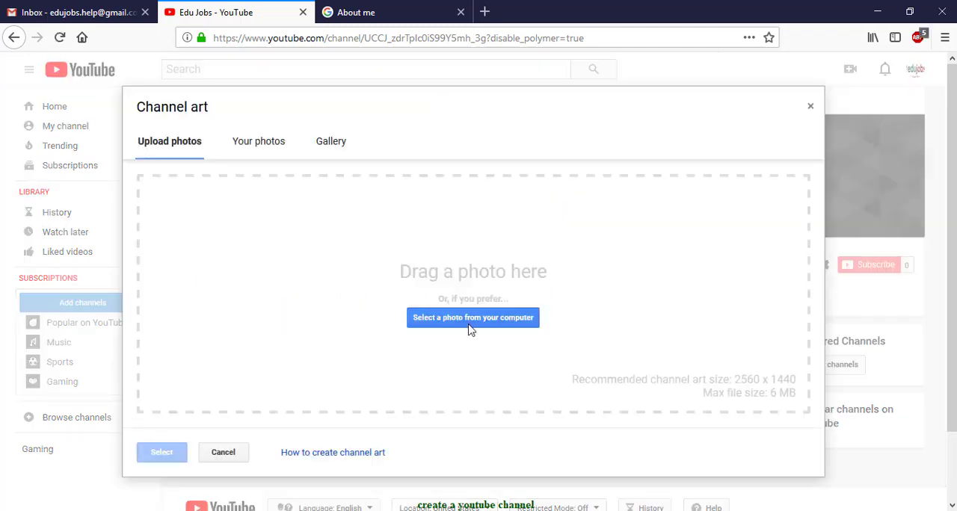
{"action": "left_click", "coordinate": [472, 329]}
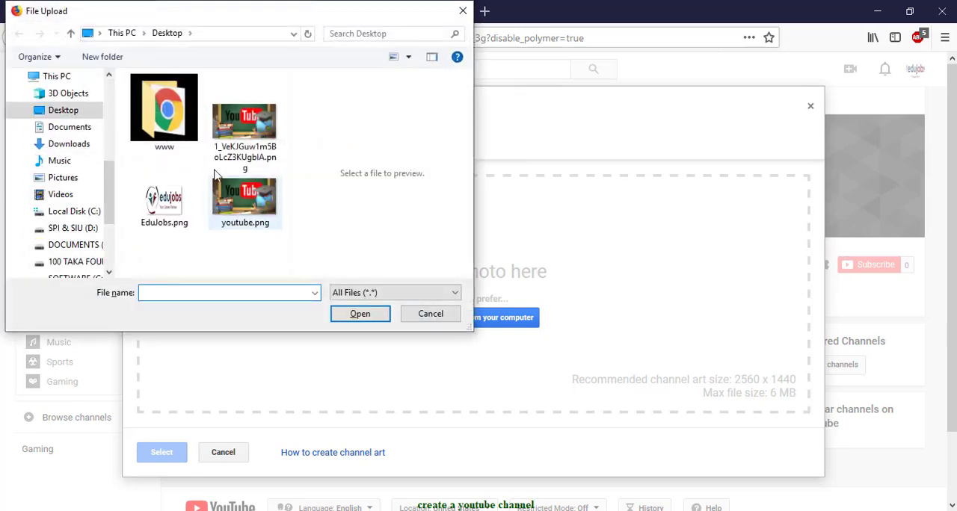
{"action": "double_click", "coordinate": [235, 228]}
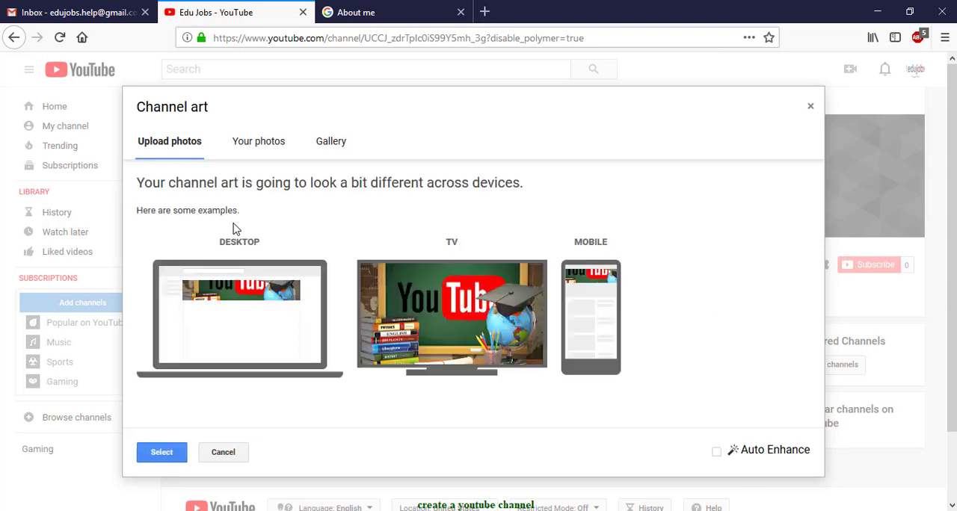
{"action": "left_click", "coordinate": [160, 460]}
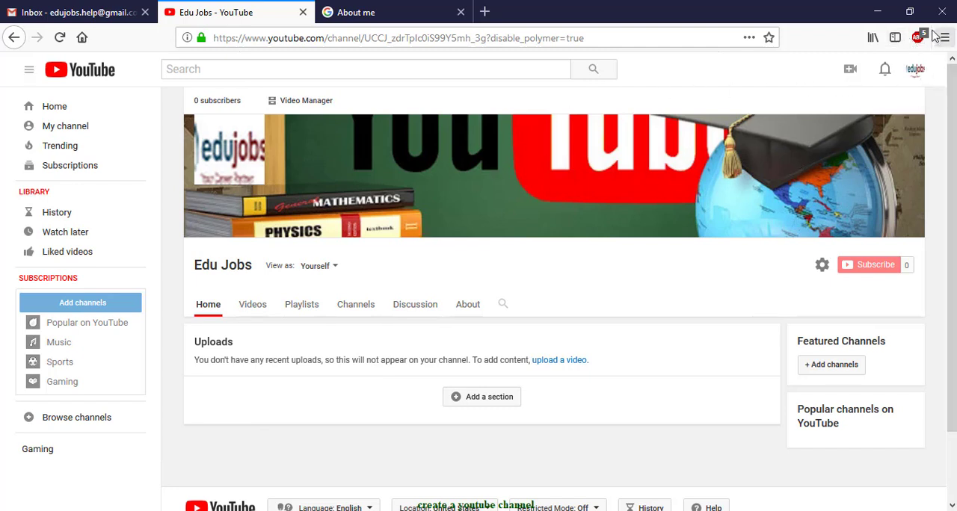
Step: Open Creator Studio for the channel, close the About me page, and dismiss the YouTube Studio introduction
{"action": "left_click", "coordinate": [916, 72]}
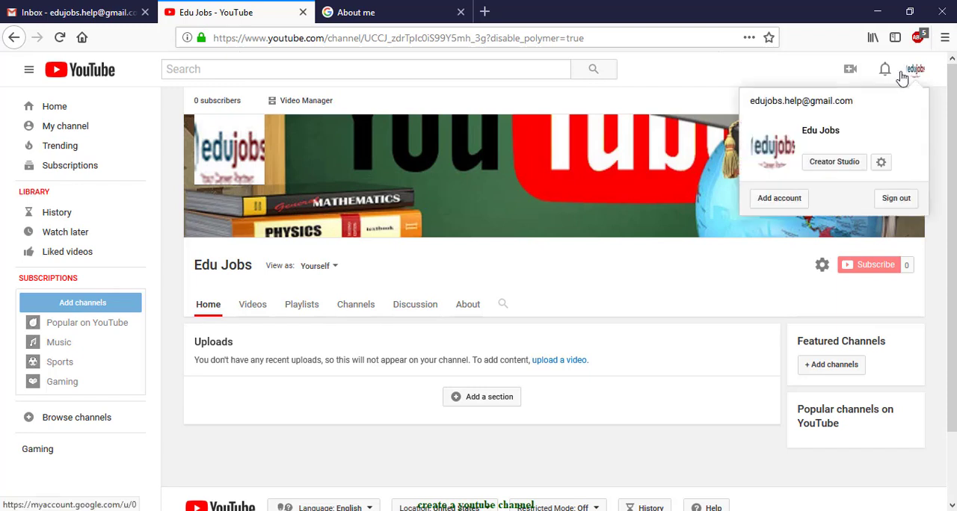
{"action": "left_click", "coordinate": [842, 169]}
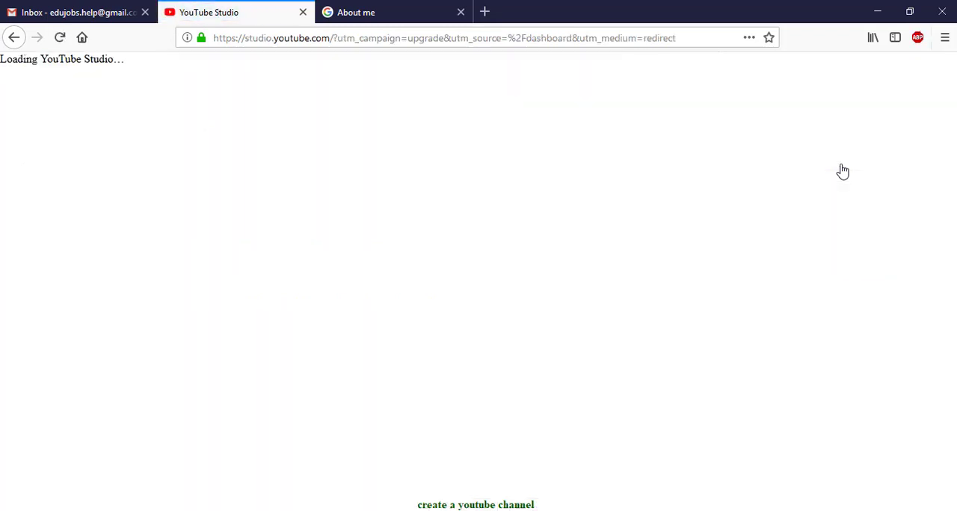
{"action": "left_click", "coordinate": [460, 12]}
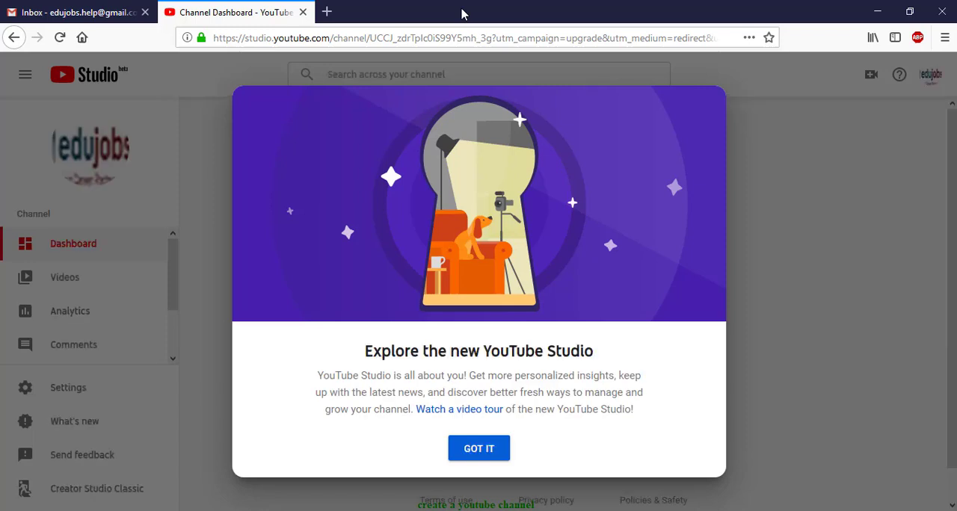
{"action": "left_click", "coordinate": [478, 452]}
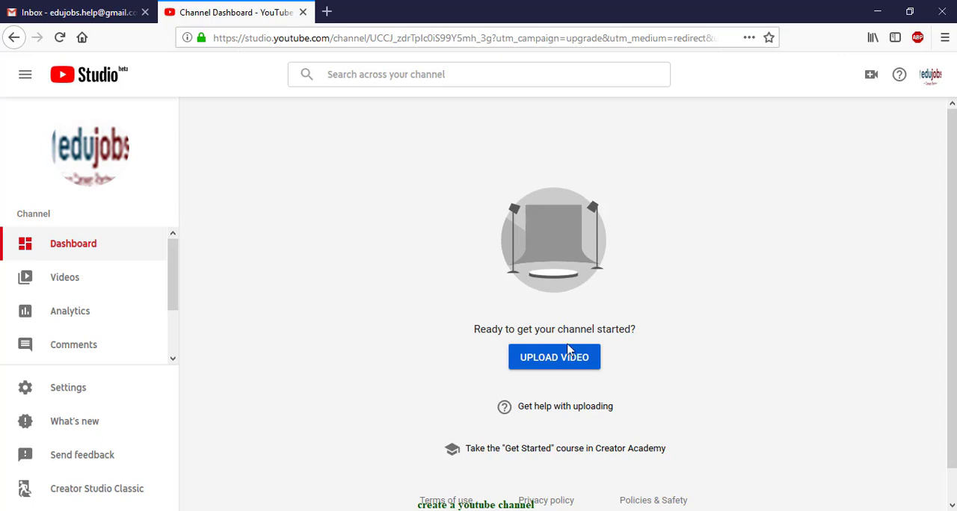
Step: Return to the channel's public page from YouTube Studio and view its About section
{"action": "left_click", "coordinate": [932, 83]}
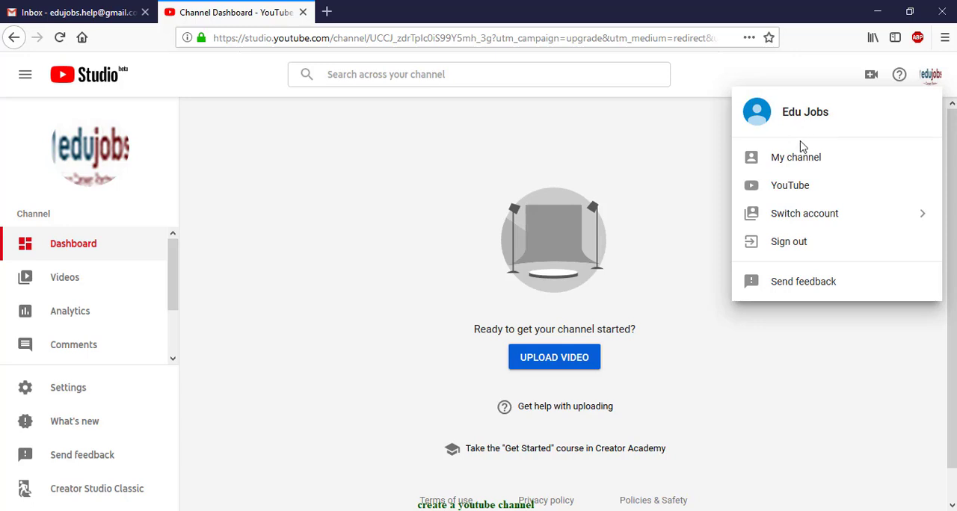
{"action": "left_click", "coordinate": [801, 166]}
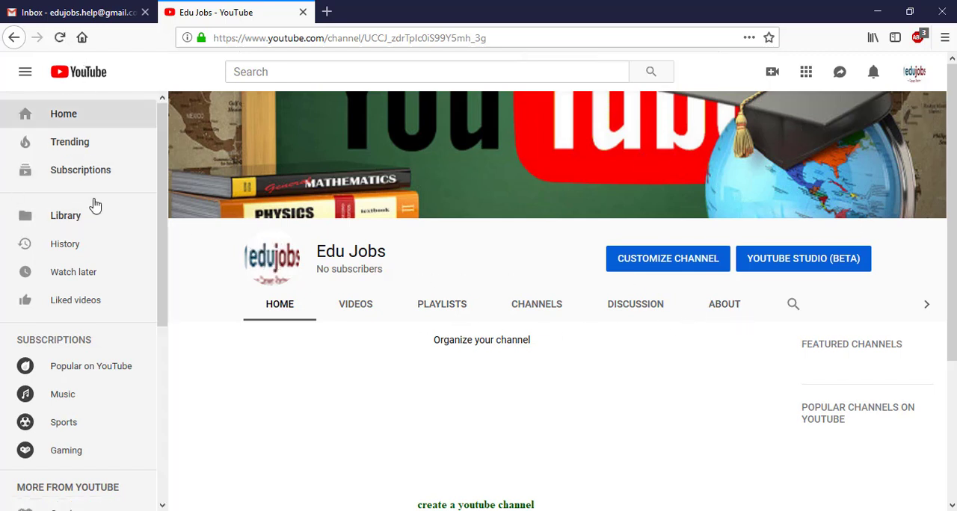
{"action": "left_click", "coordinate": [723, 320]}
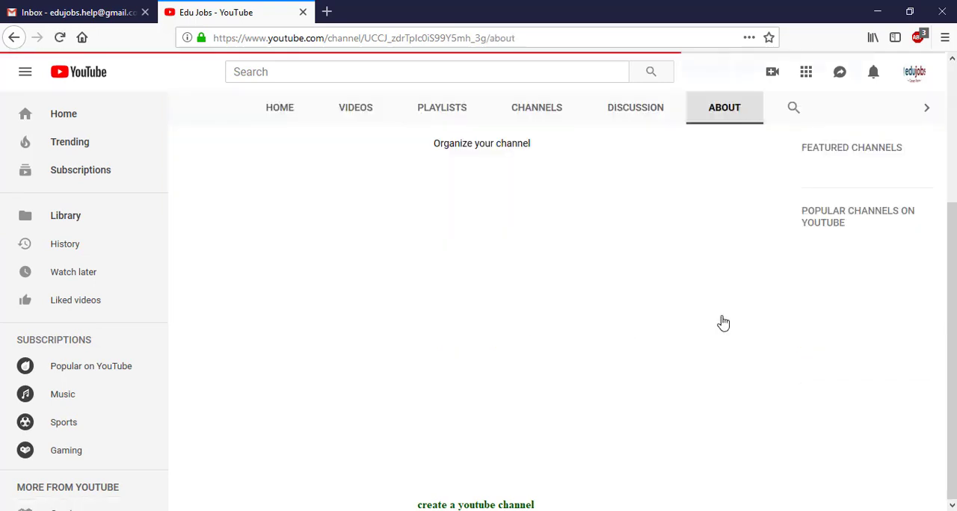